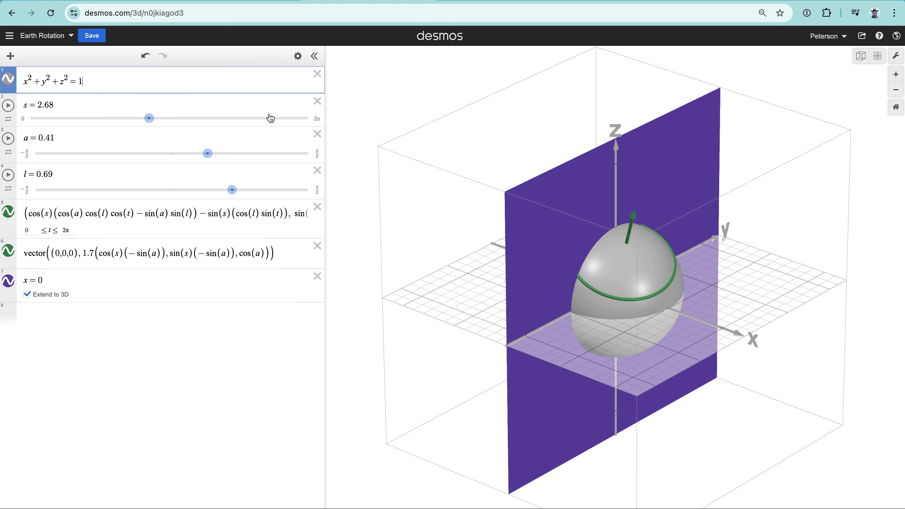
# - Set s to 3.53 in the 3D Earth Rotation graph
pyautogui.click(144, 103)
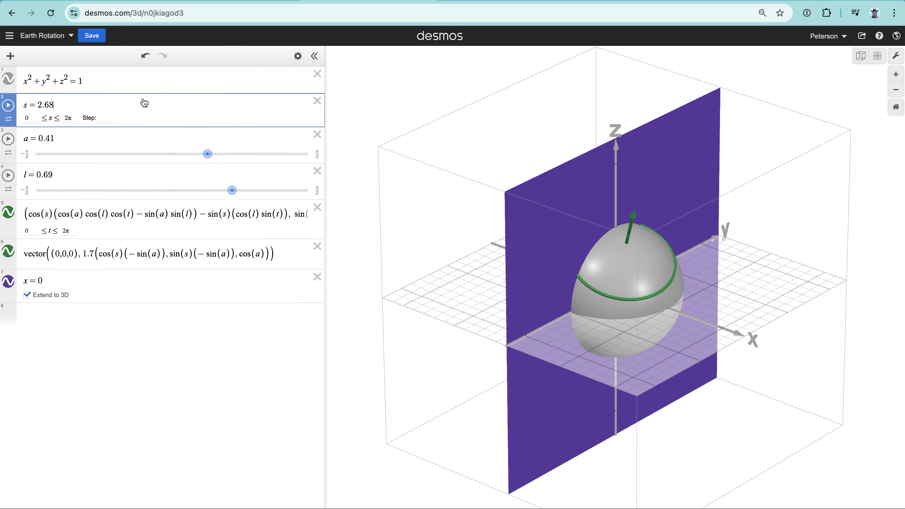
pyautogui.click(159, 135)
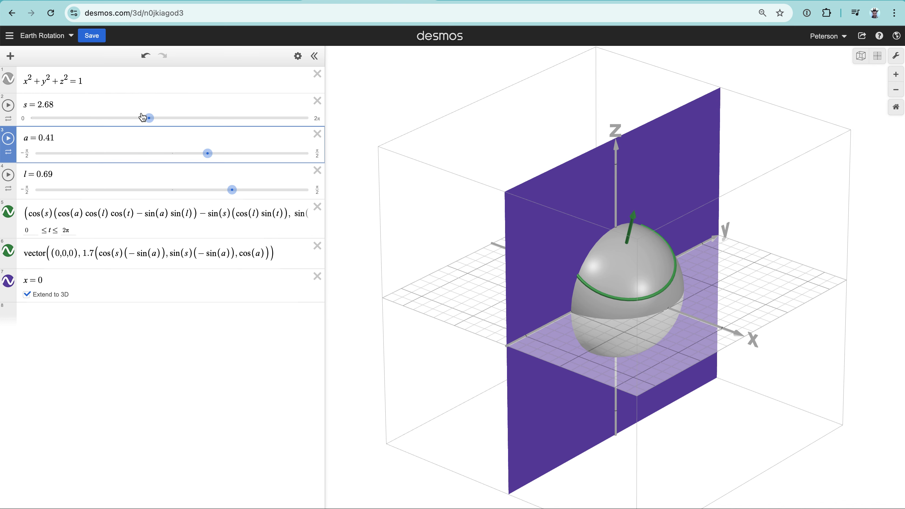
pyautogui.moveTo(149, 118); pyautogui.dragTo(186, 118)
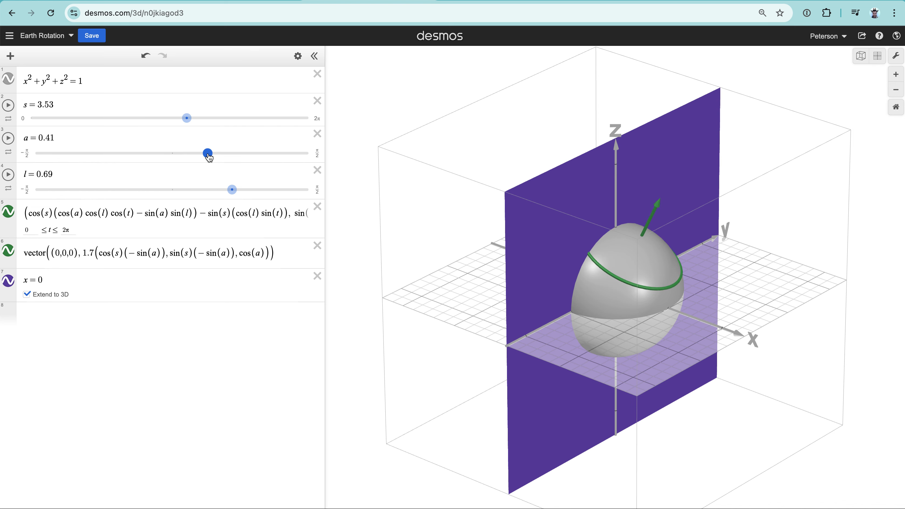
pyautogui.moveTo(209, 157)
pyautogui.mouseDown()
pyautogui.moveTo(251, 156)
pyautogui.moveTo(193, 154)
pyautogui.moveTo(219, 154)
pyautogui.moveTo(209, 153)
pyautogui.mouseUp()
pyautogui.moveTo(690, 293)
pyautogui.mouseDown()
pyautogui.moveTo(680, 308)
pyautogui.moveTo(598, 308)
pyautogui.moveTo(667, 298)
pyautogui.moveTo(683, 278)
pyautogui.moveTo(677, 291)
pyautogui.mouseUp()
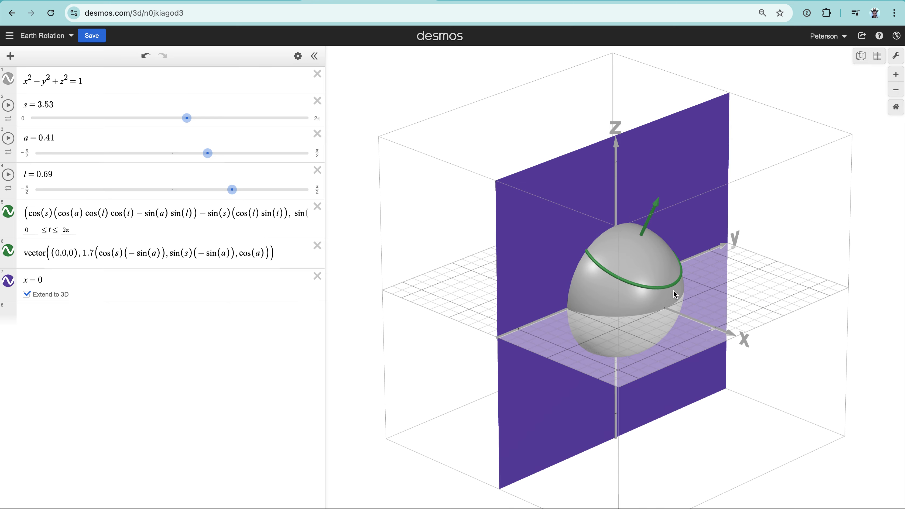
pyautogui.moveTo(232, 190)
pyautogui.mouseDown()
pyautogui.moveTo(214, 193)
pyautogui.moveTo(253, 195)
pyautogui.moveTo(225, 195)
pyautogui.moveTo(234, 195)
pyautogui.mouseUp()
# - Examine the green parametric curve's coordinate expressions and its position on the sphere relative to the x = 0 plane from several viewpoints
pyautogui.doubleClick(129, 214)
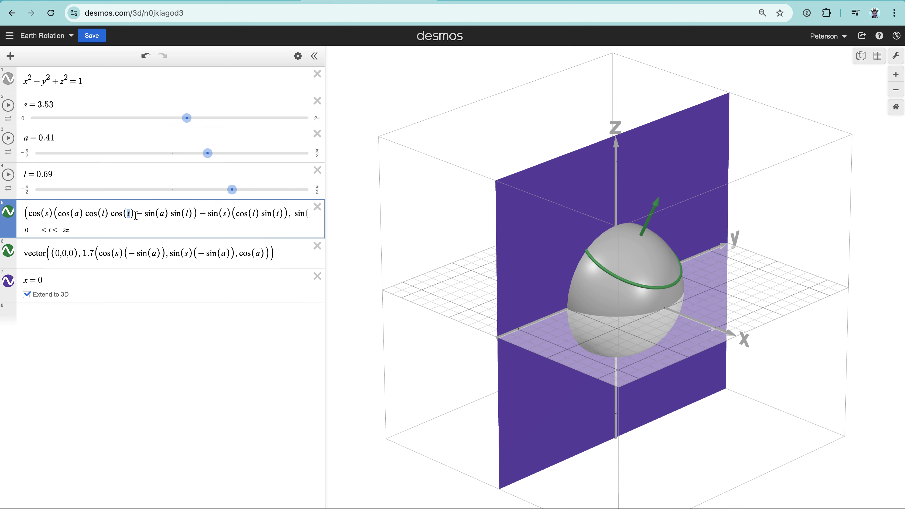
pyautogui.moveTo(742, 300); pyautogui.dragTo(725, 264)
pyautogui.click(120, 227)
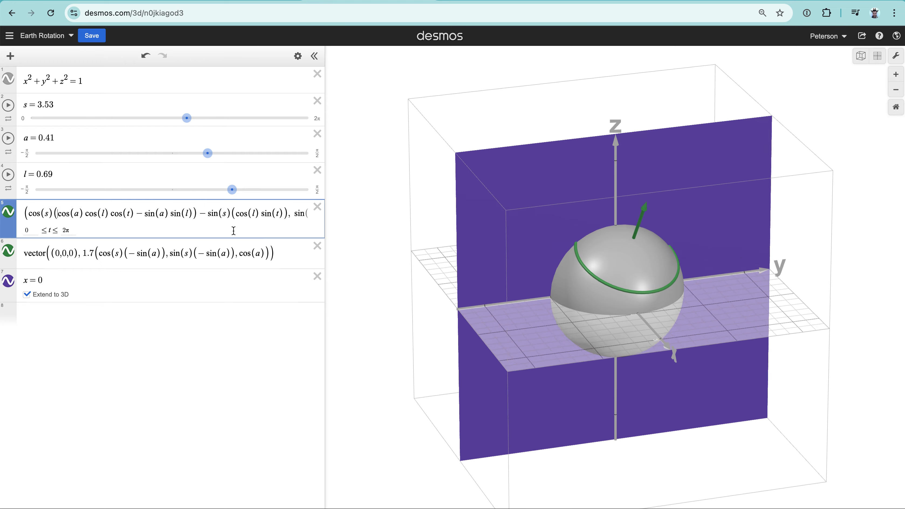
pyautogui.click(155, 214)
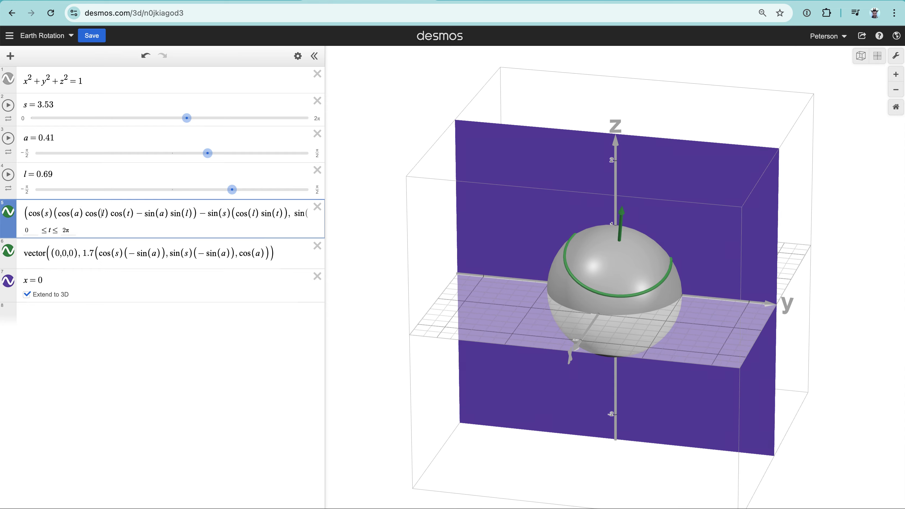
pyautogui.click(291, 213)
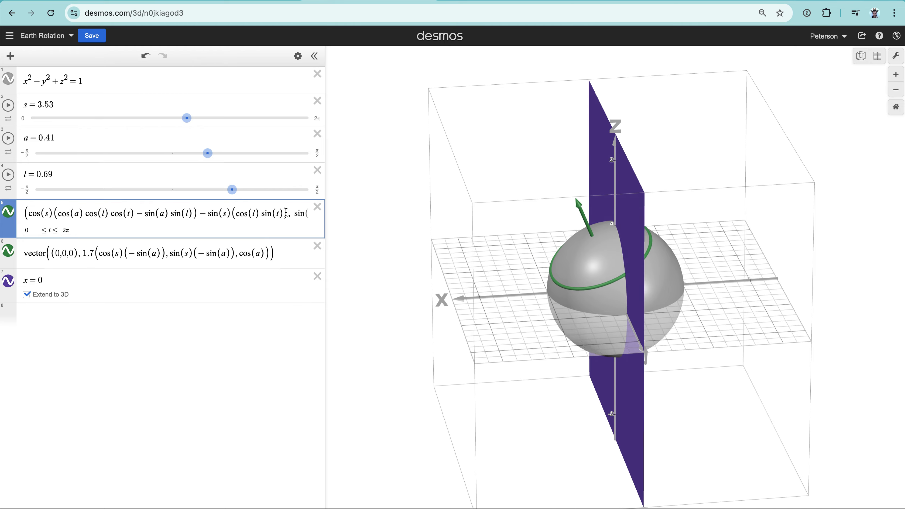
pyautogui.moveTo(30, 214); pyautogui.dragTo(278, 215)
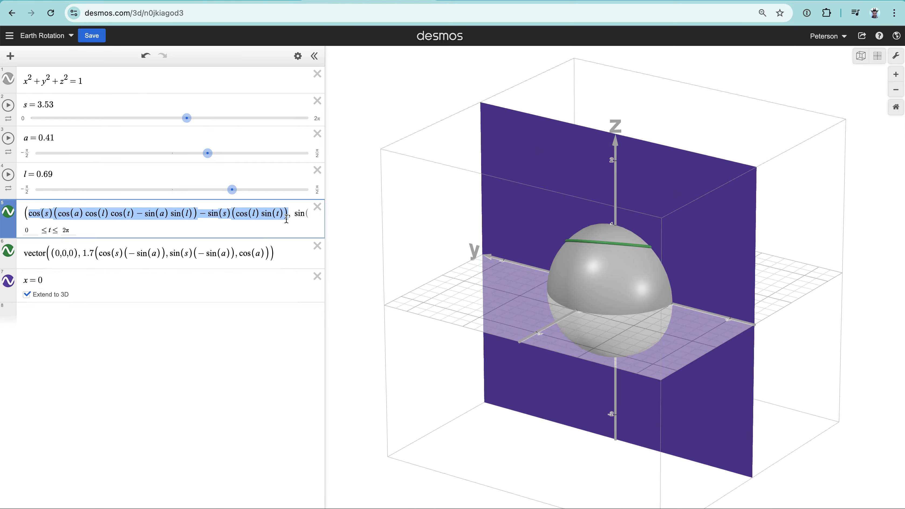
pyautogui.click(124, 212)
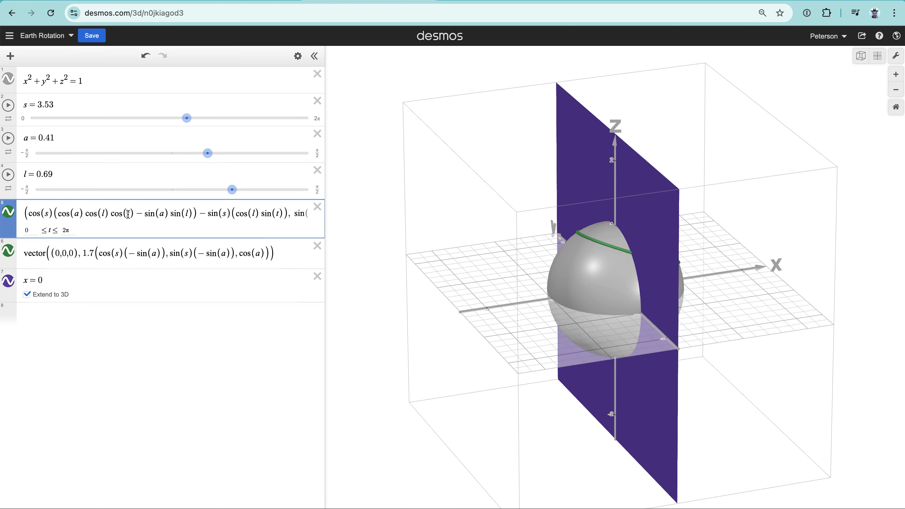
pyautogui.moveTo(295, 216)
pyautogui.mouseDown()
pyautogui.moveTo(331, 220)
pyautogui.moveTo(272, 213)
pyautogui.moveTo(317, 218)
pyautogui.moveTo(298, 214)
pyautogui.mouseUp()
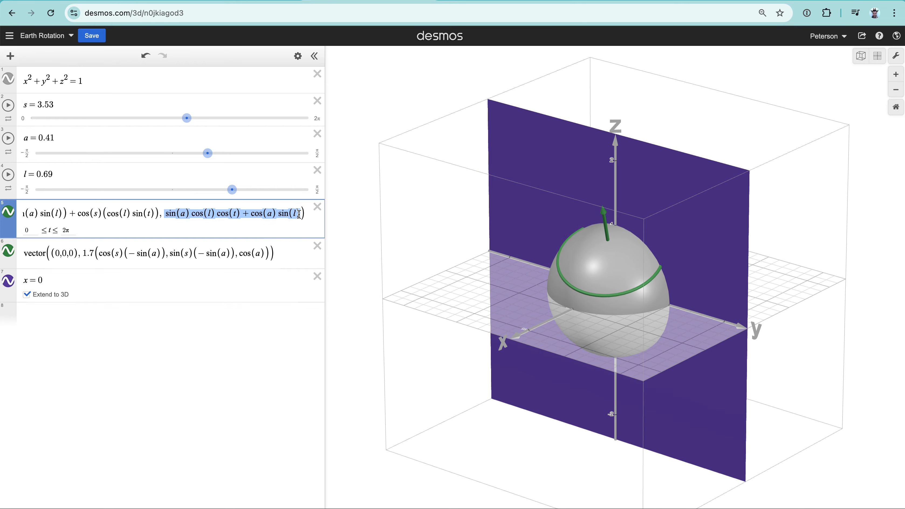
pyautogui.click(266, 231)
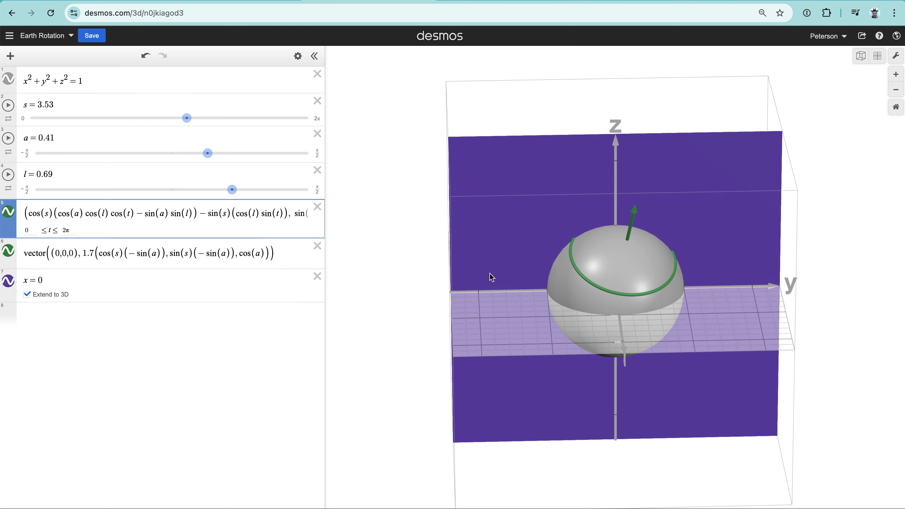
pyautogui.click(506, 275)
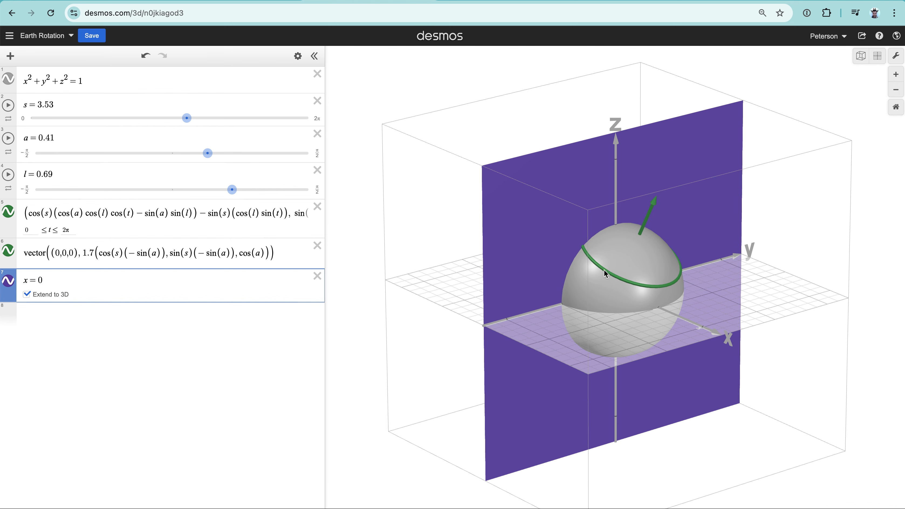
pyautogui.moveTo(623, 308); pyautogui.dragTo(669, 295)
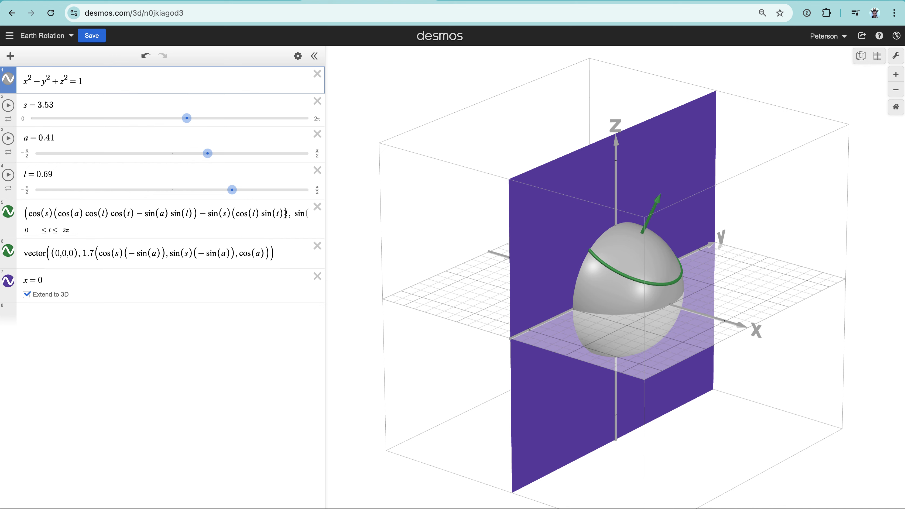
# - Highlight the whole x-coordinate expression of the green parametric curve
pyautogui.moveTo(289, 213); pyautogui.dragTo(31, 214)
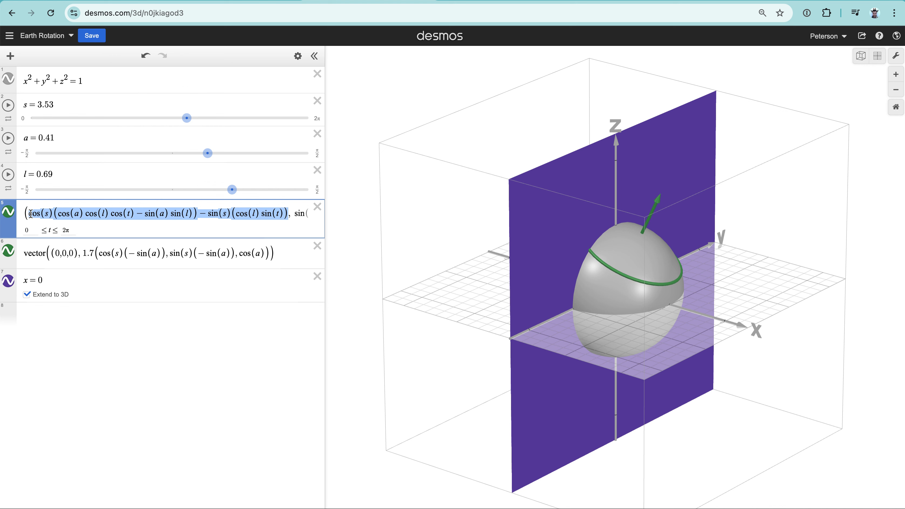
pyautogui.click(28, 213)
pyautogui.moveTo(28, 213); pyautogui.dragTo(265, 214)
# - Switch to the untitled 2D graph and hide the orange curve
pyautogui.hotkey('ctrl', 'Tab')
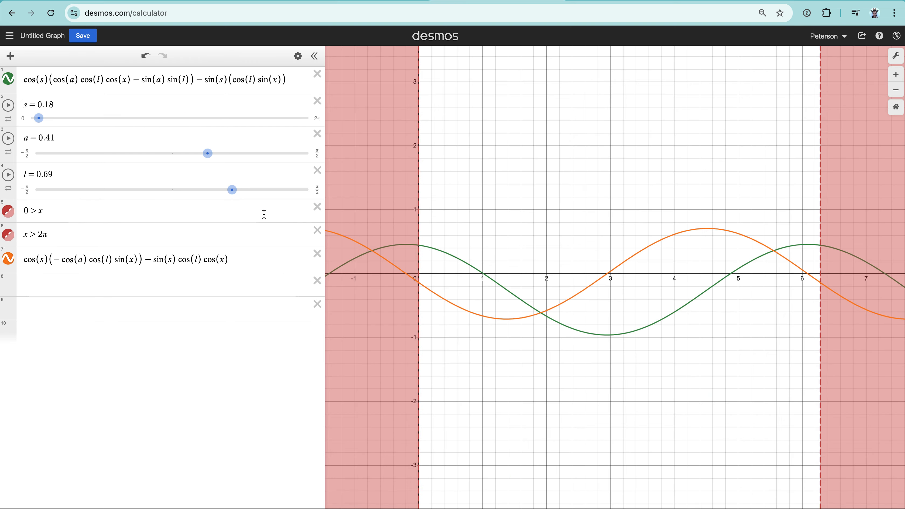
pyautogui.click(8, 259)
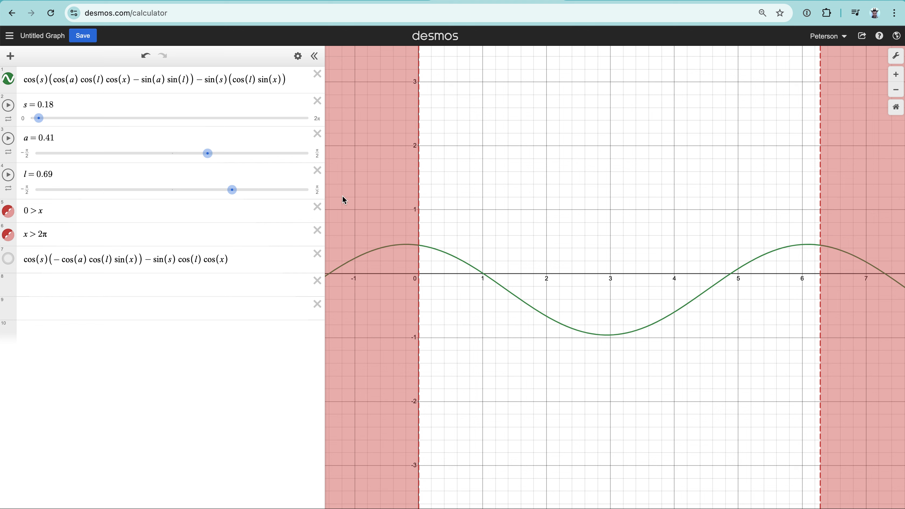
# - Highlight the green curve's expression in x and compare it with the parametric x-coordinate in the 3D Earth Rotation graph
pyautogui.doubleClick(124, 80)
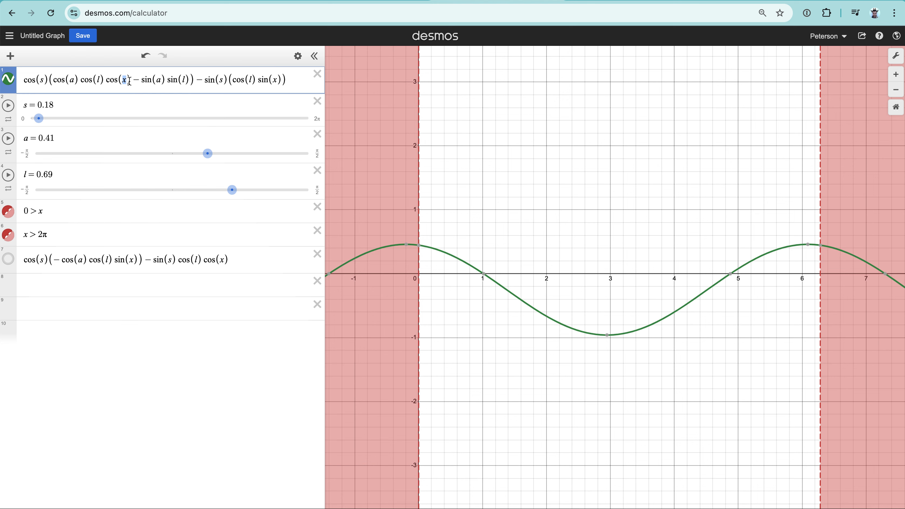
pyautogui.click(121, 80)
pyautogui.moveTo(22, 79); pyautogui.dragTo(303, 77)
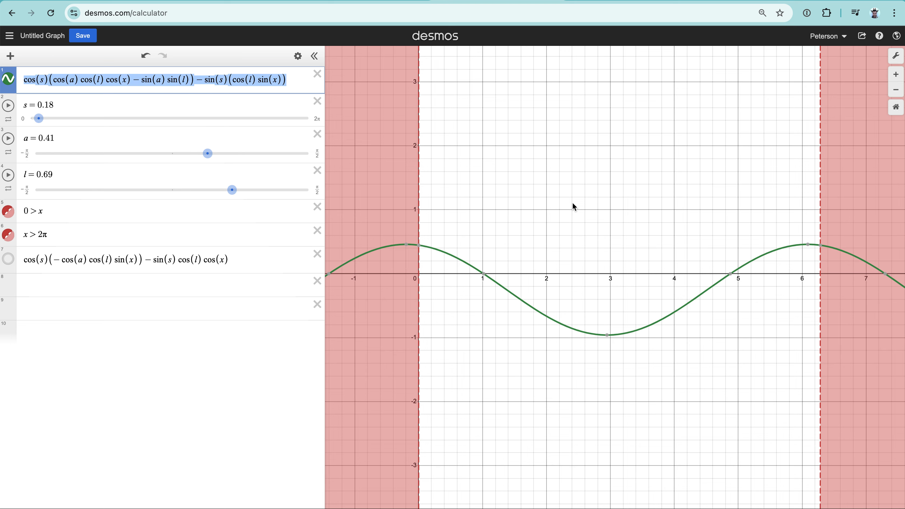
pyautogui.hotkey('ctrl', 'Tab')
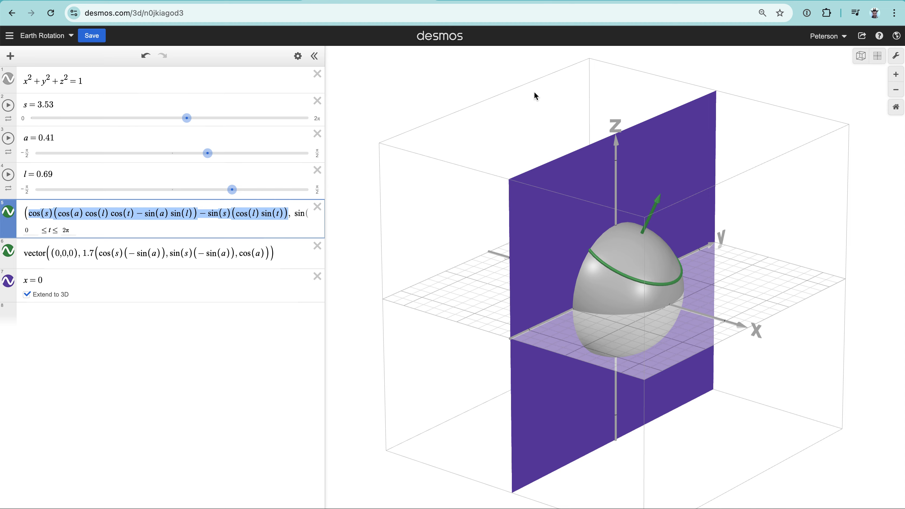
pyautogui.hotkey('ctrl', 'shift', 'Tab')
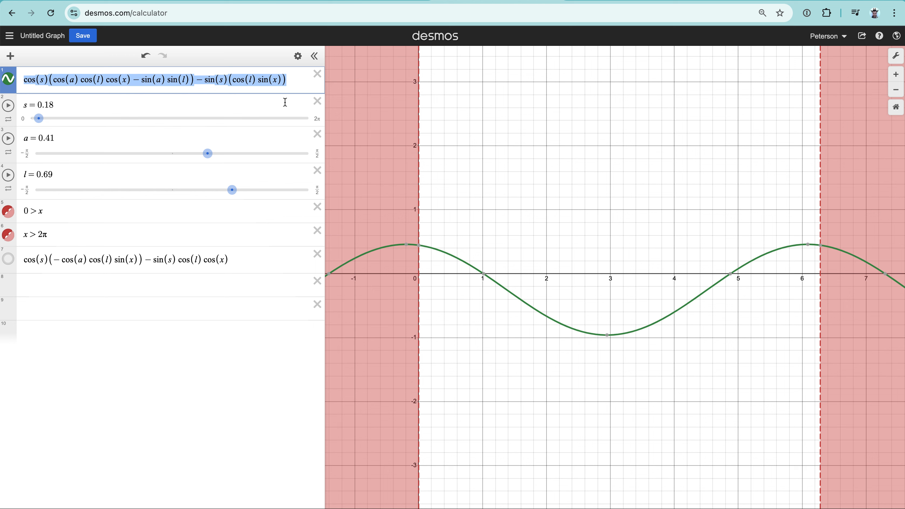
# - Set s to 3.33 in the 2D graph to shift the green curve
pyautogui.moveTo(38, 118)
pyautogui.mouseDown()
pyautogui.moveTo(49, 122)
pyautogui.moveTo(40, 122)
pyautogui.mouseUp()
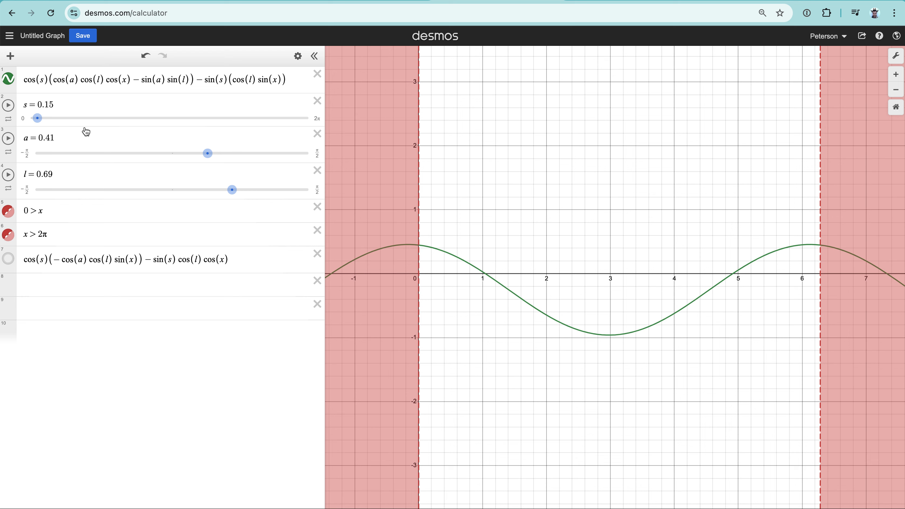
pyautogui.moveTo(37, 120)
pyautogui.mouseDown()
pyautogui.moveTo(65, 119)
pyautogui.moveTo(38, 120)
pyautogui.mouseUp()
pyautogui.moveTo(37, 118); pyautogui.dragTo(178, 126)
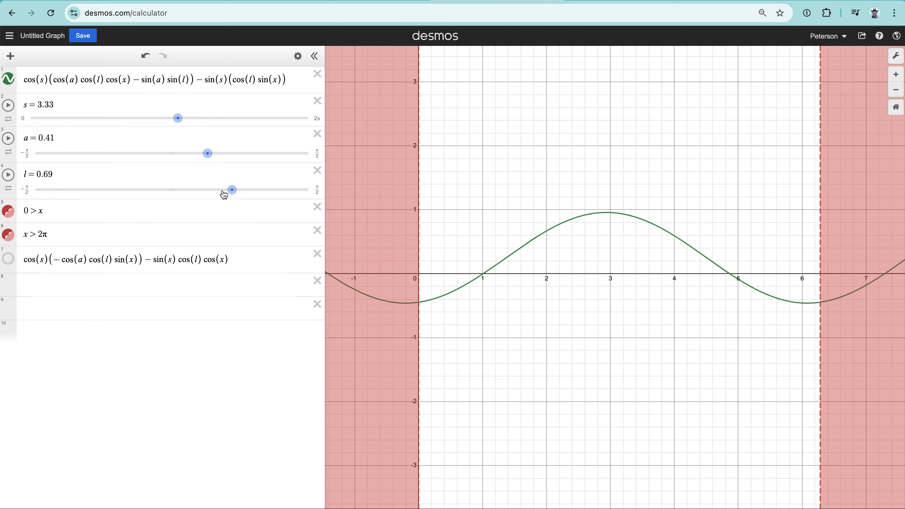
# - Raise l to its maximum of 1.57 and set s to 3.72
pyautogui.moveTo(238, 197); pyautogui.dragTo(295, 200)
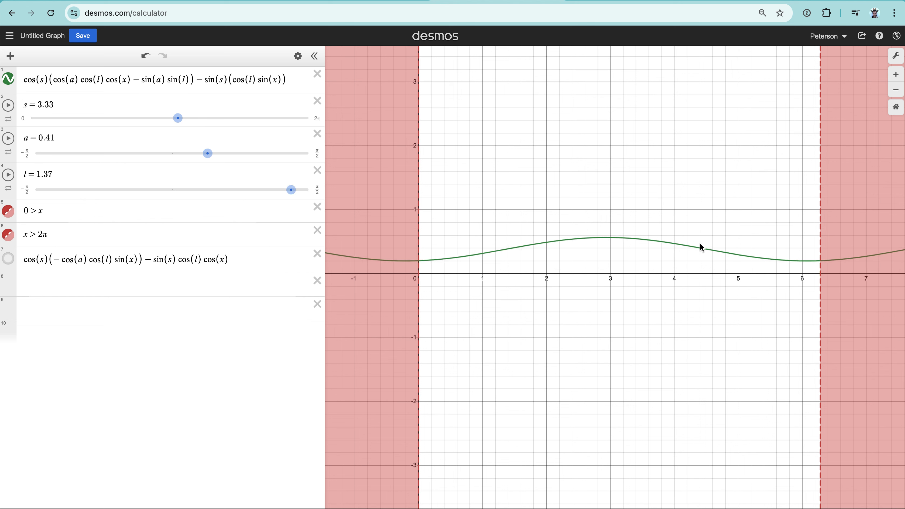
pyautogui.moveTo(177, 119); pyautogui.dragTo(182, 136)
pyautogui.moveTo(291, 190); pyautogui.dragTo(324, 193)
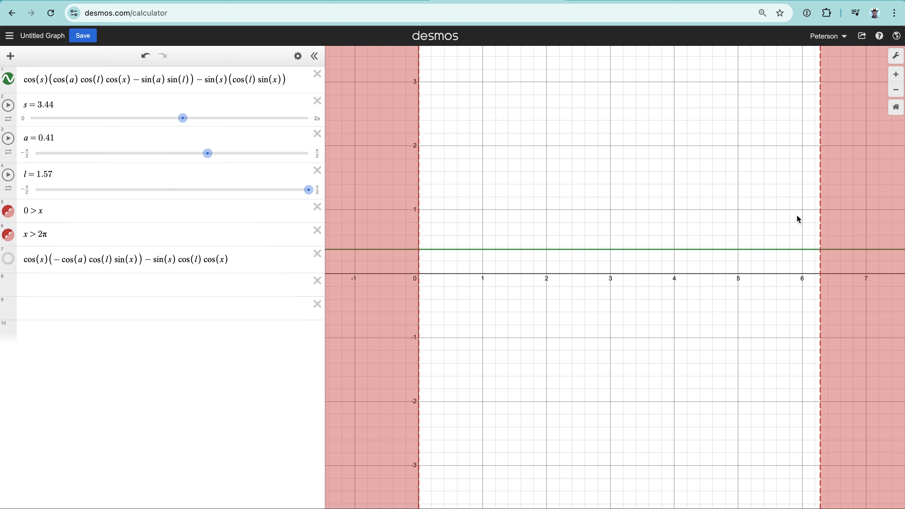
pyautogui.moveTo(182, 118)
pyautogui.mouseDown()
pyautogui.moveTo(62, 133)
pyautogui.moveTo(234, 123)
pyautogui.moveTo(57, 135)
pyautogui.moveTo(205, 126)
pyautogui.moveTo(197, 128)
pyautogui.mouseUp()
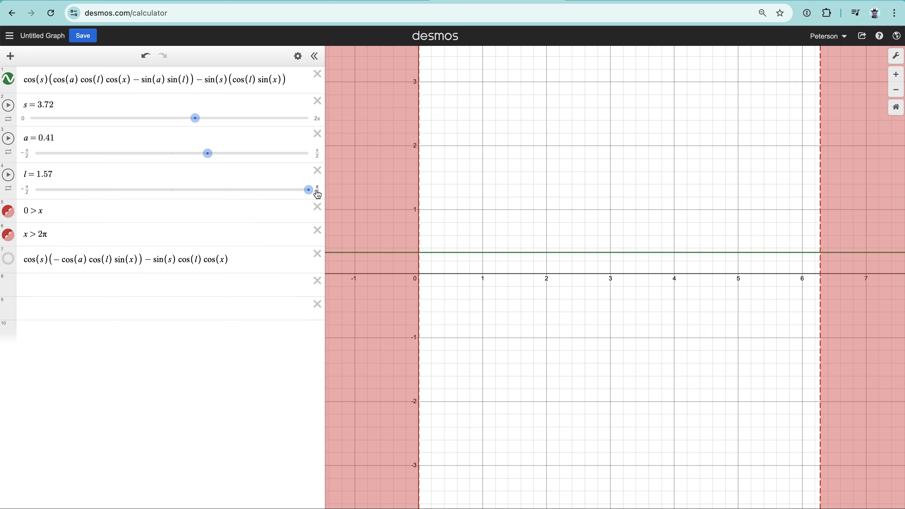
# - Set l to 0.69 and s to 1.3
pyautogui.moveTo(309, 190); pyautogui.dragTo(232, 199)
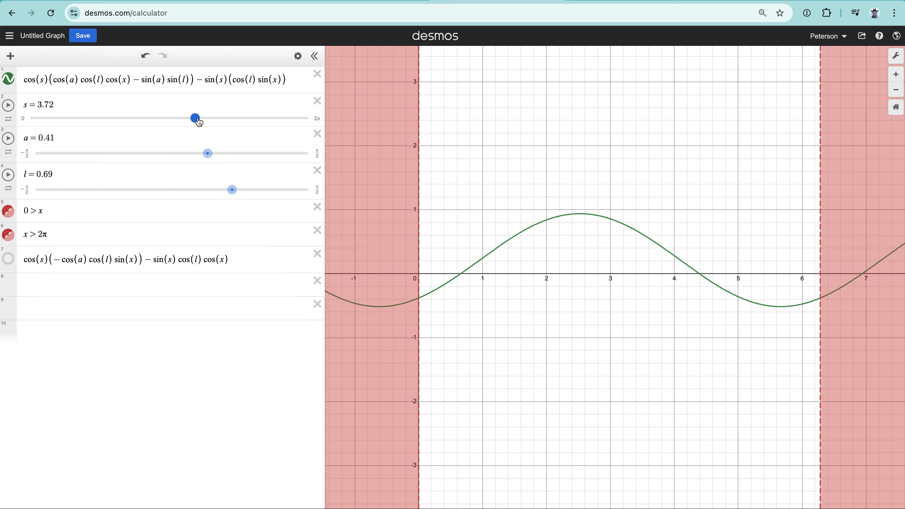
pyautogui.moveTo(196, 118); pyautogui.dragTo(79, 145)
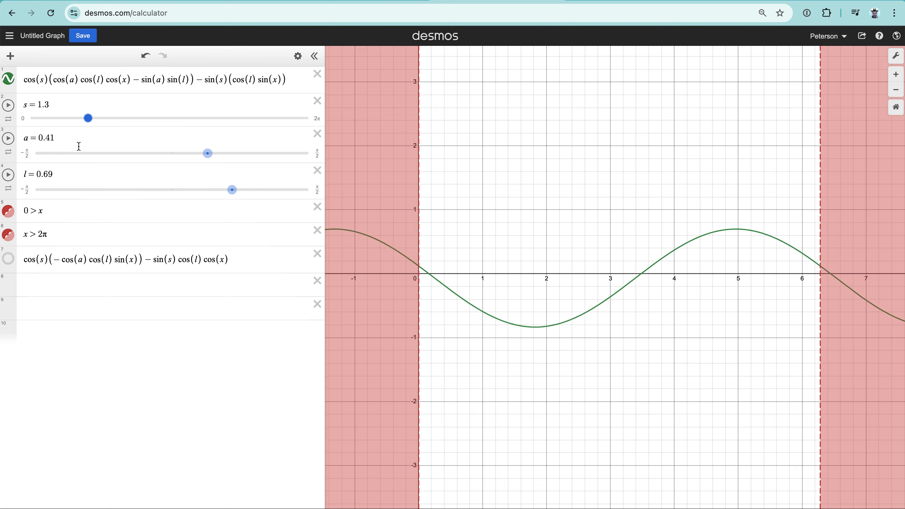
# - Show the orange curve and inspect its value at the green curve's x-intercept between x = 3 and x = 4
pyautogui.click(9, 262)
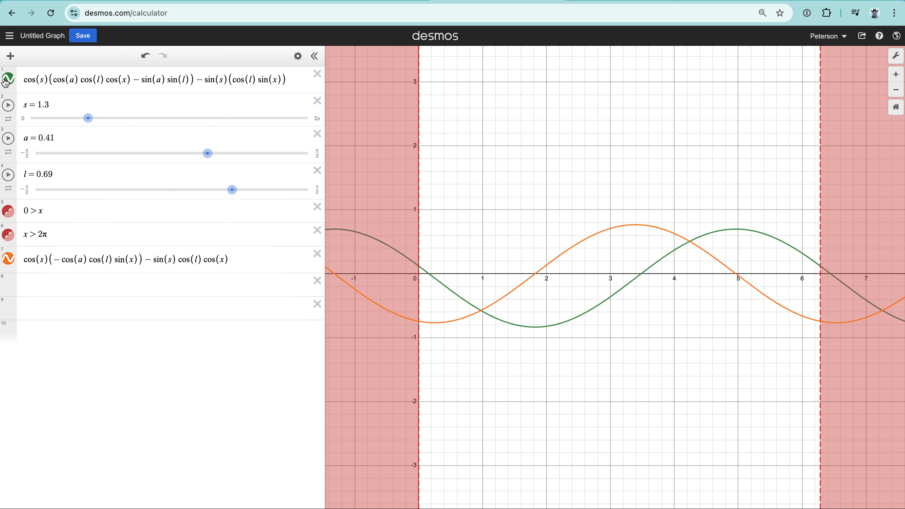
pyautogui.click(641, 274)
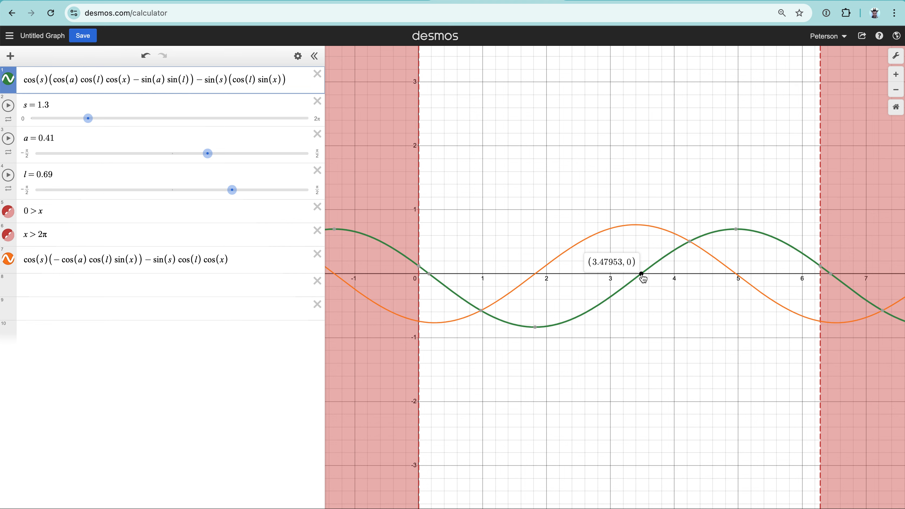
pyautogui.moveTo(536, 328)
pyautogui.click(641, 225)
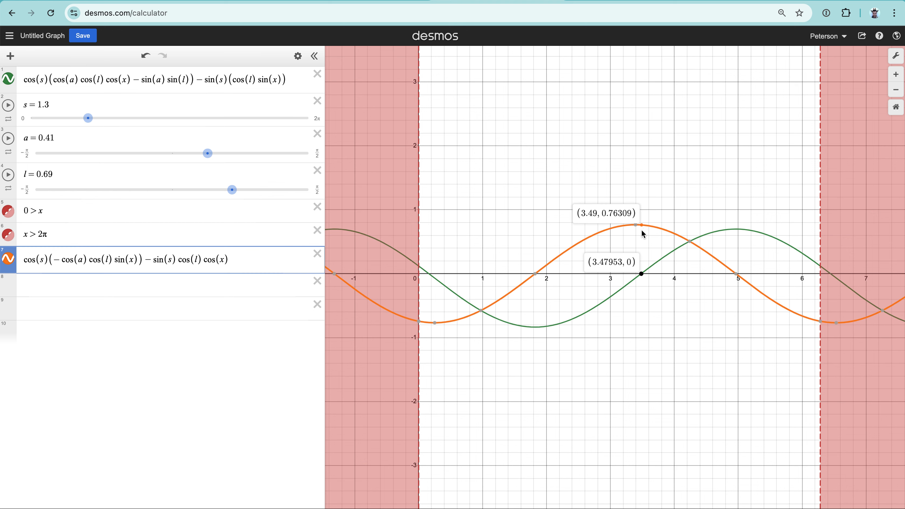
pyautogui.click(642, 230)
pyautogui.moveTo(641, 231); pyautogui.dragTo(641, 233)
pyautogui.click(680, 323)
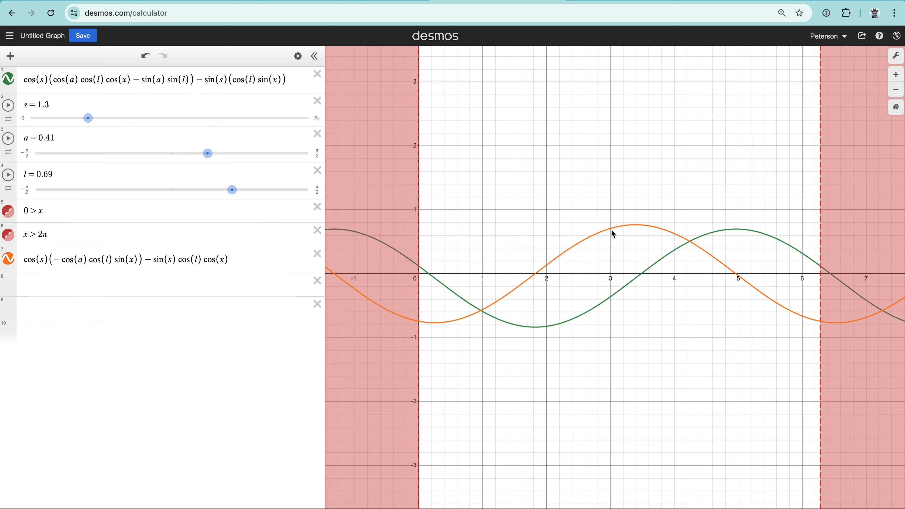
pyautogui.click(642, 225)
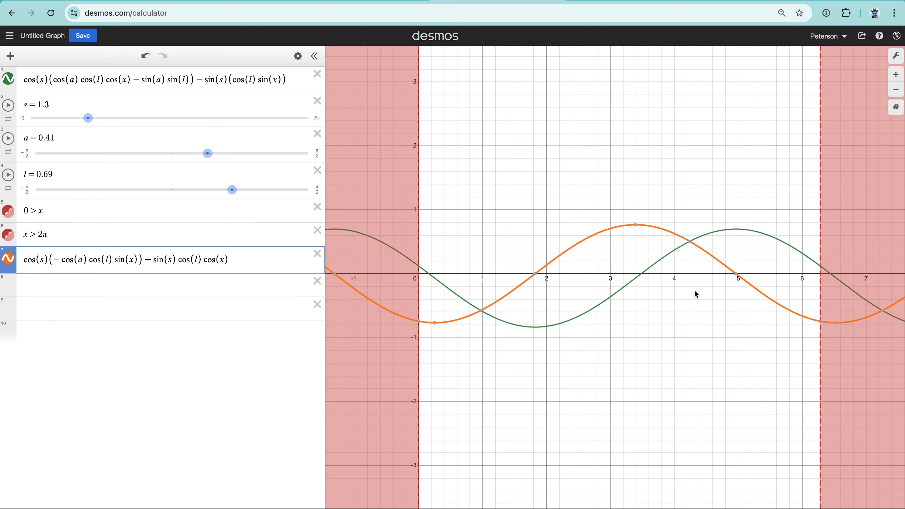